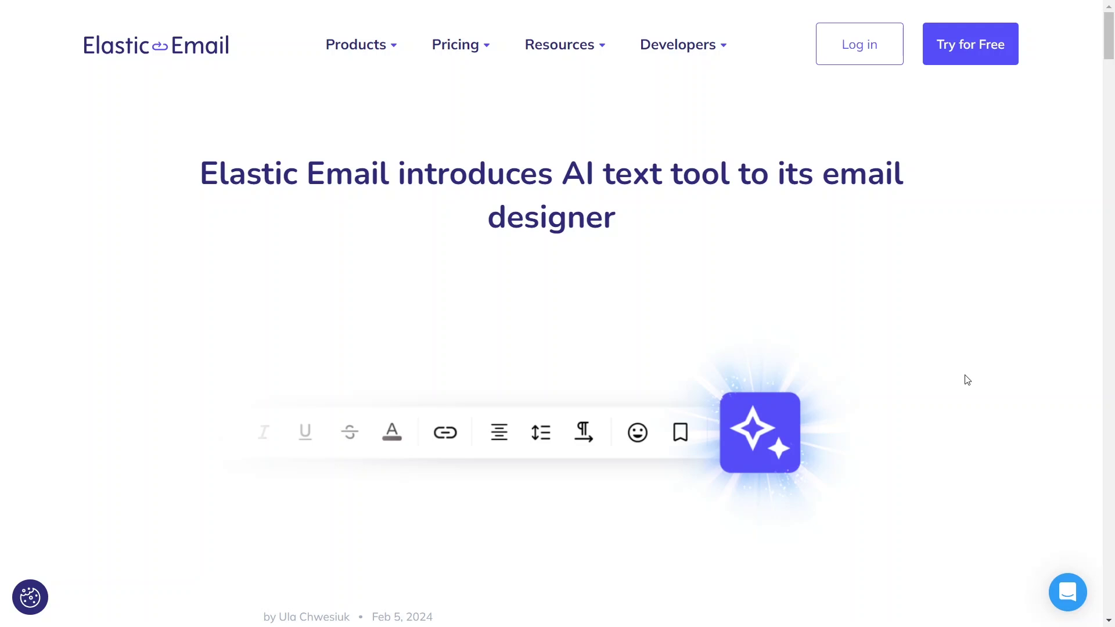
- Scroll through the blog post announcing Elastic Email's AI text tool
{"action": "scroll", "coordinate": [967, 380], "scroll_direction": "down", "scroll_amount": 8}
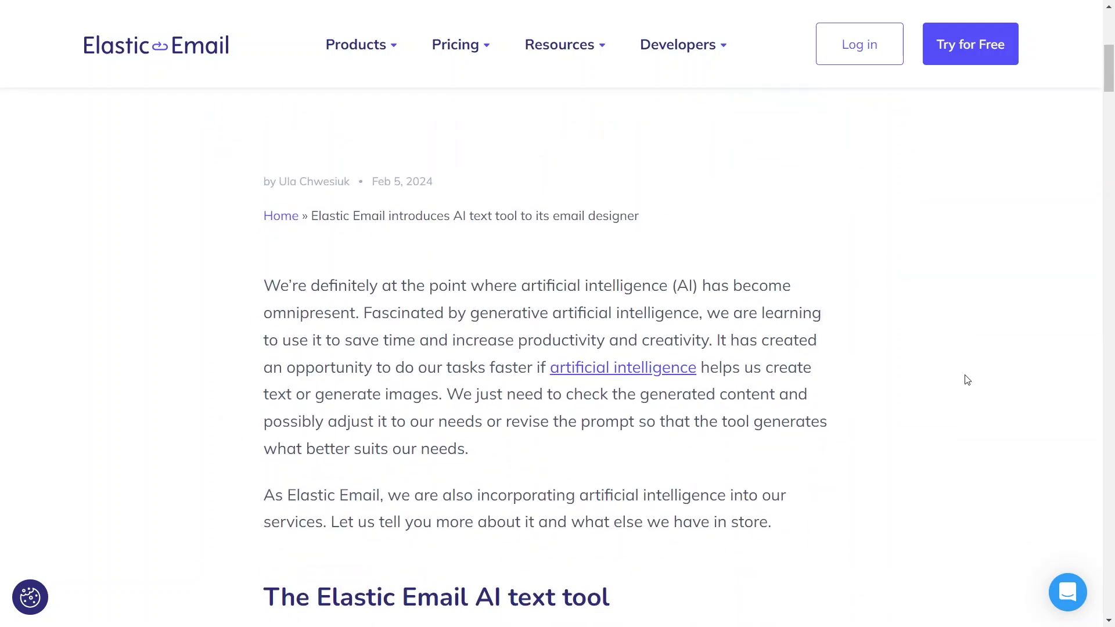
{"action": "scroll", "coordinate": [967, 380], "scroll_direction": "down", "scroll_amount": 8}
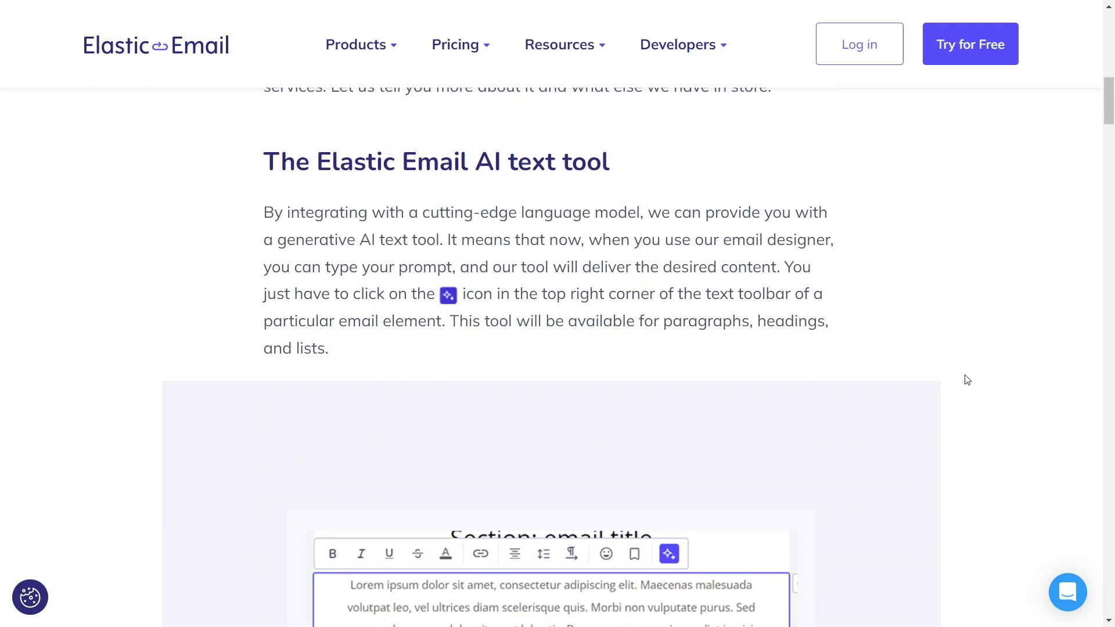
{"action": "scroll", "coordinate": [967, 380], "scroll_direction": "down", "scroll_amount": 8}
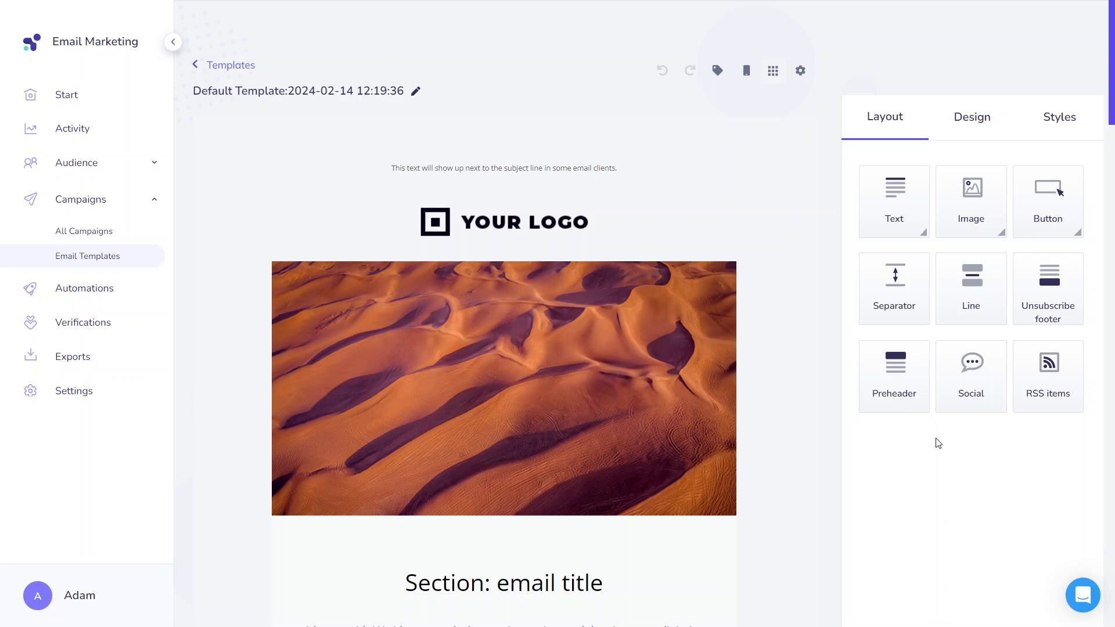
- In Settings > System options, set the default email designer to 'New email designer' and confirm
{"action": "left_click", "coordinate": [119, 398]}
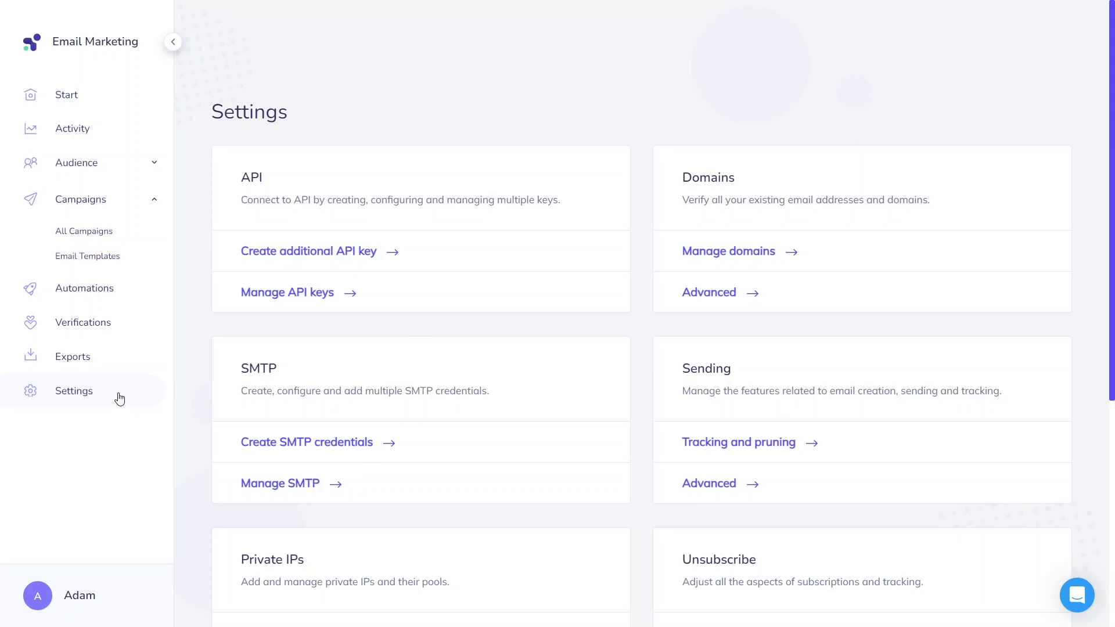
{"action": "scroll", "coordinate": [459, 372], "scroll_direction": "down", "scroll_amount": 5}
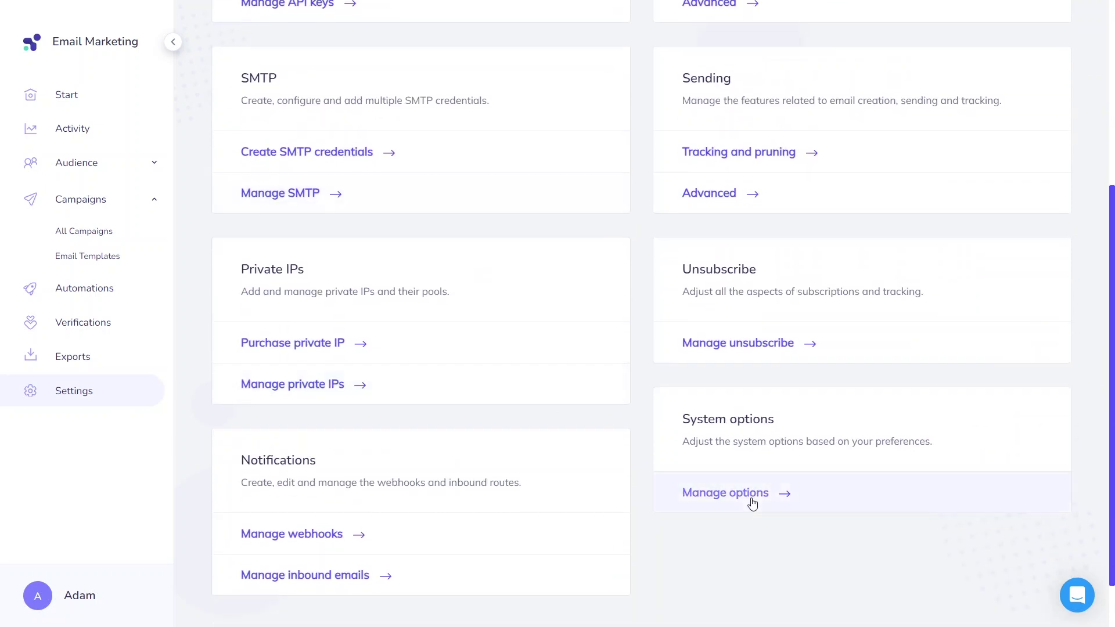
{"action": "left_click", "coordinate": [752, 503]}
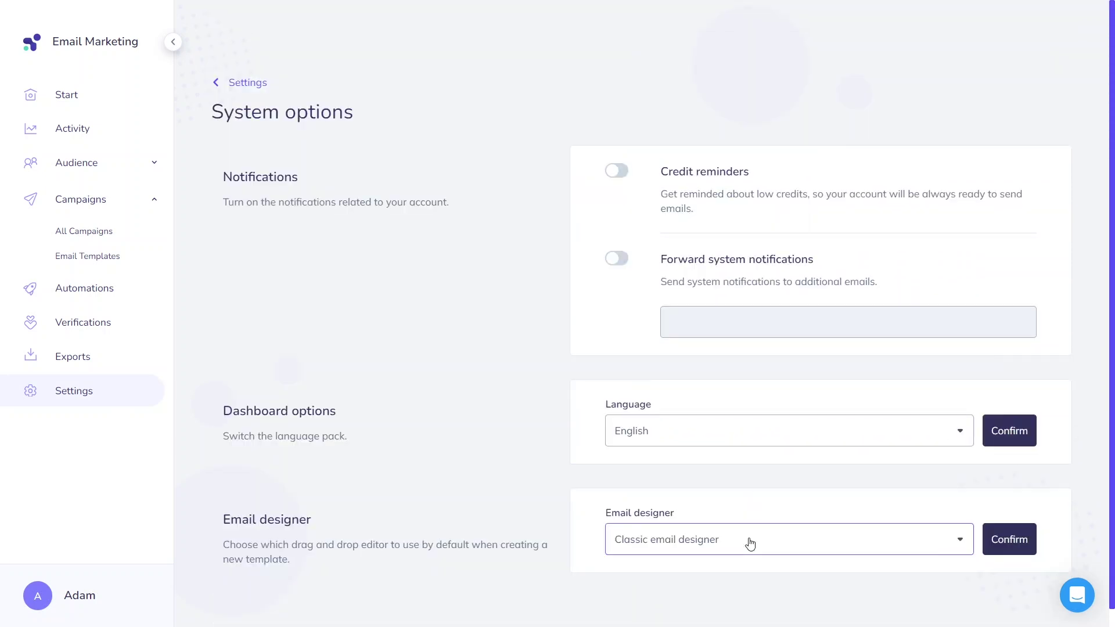
{"action": "left_click", "coordinate": [747, 541]}
{"action": "left_click", "coordinate": [705, 463]}
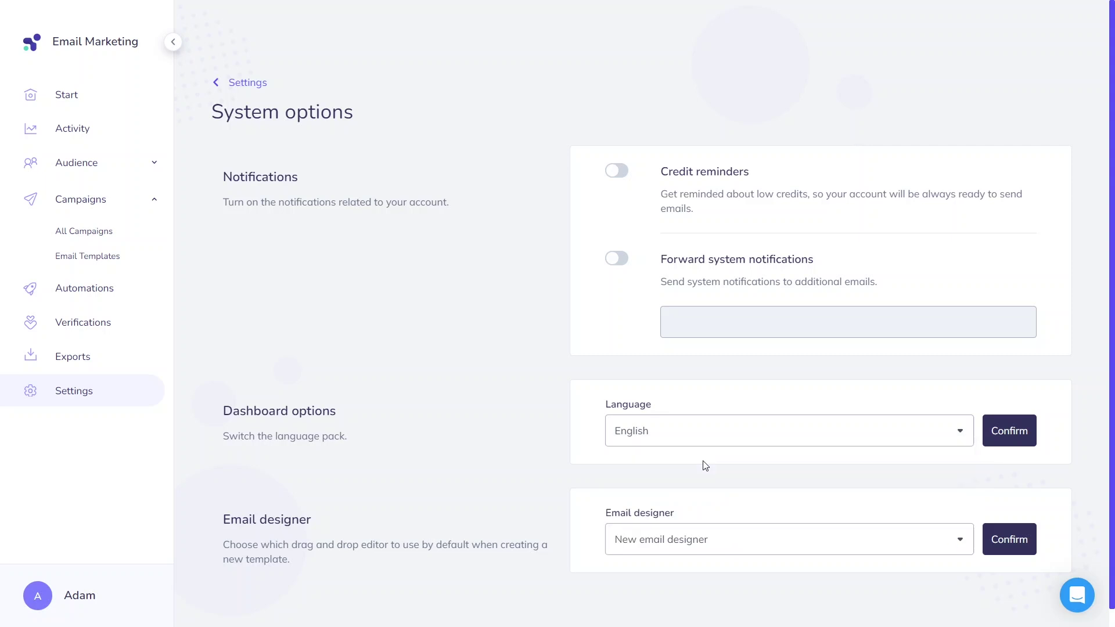
{"action": "left_click", "coordinate": [1011, 538]}
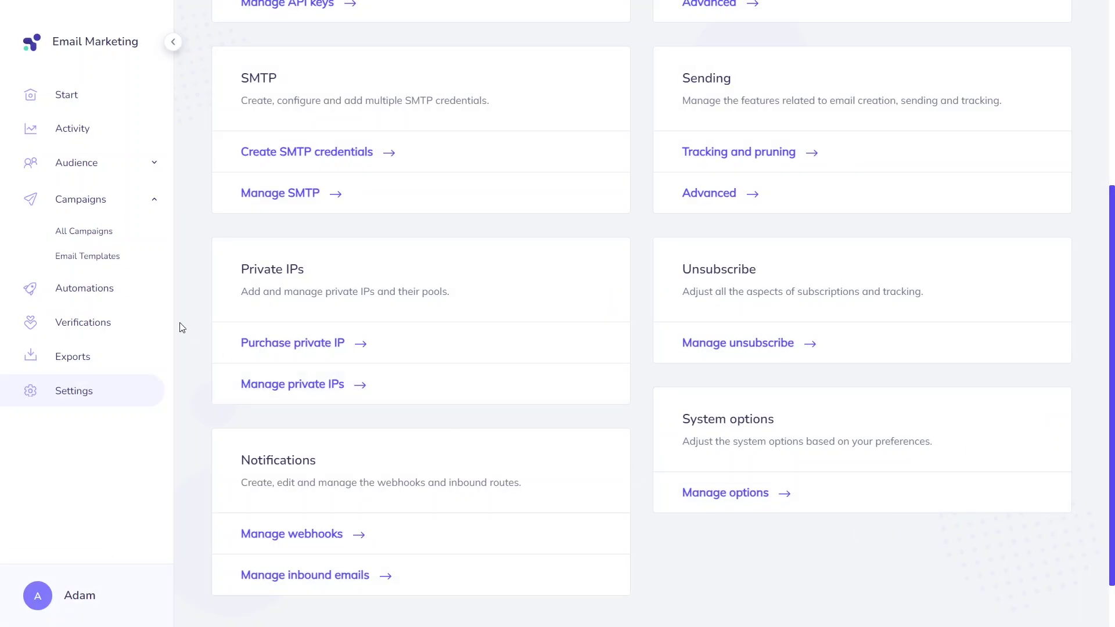
- Create a new template from the Email Templates list using the Email designer
{"action": "left_click", "coordinate": [131, 263]}
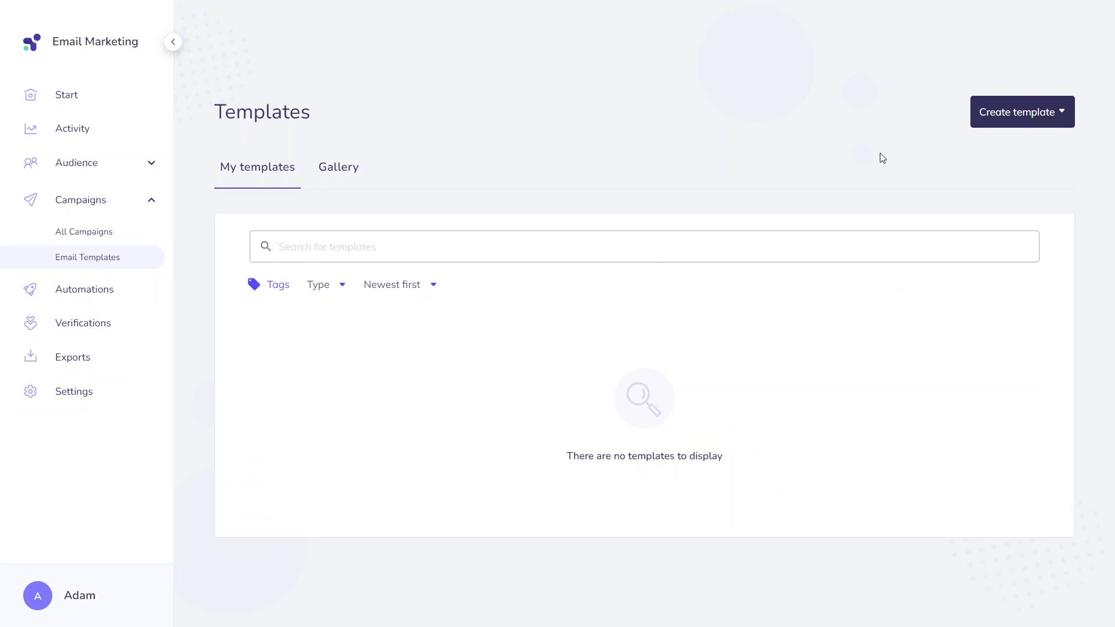
{"action": "left_click", "coordinate": [1020, 116]}
{"action": "left_click", "coordinate": [997, 154]}
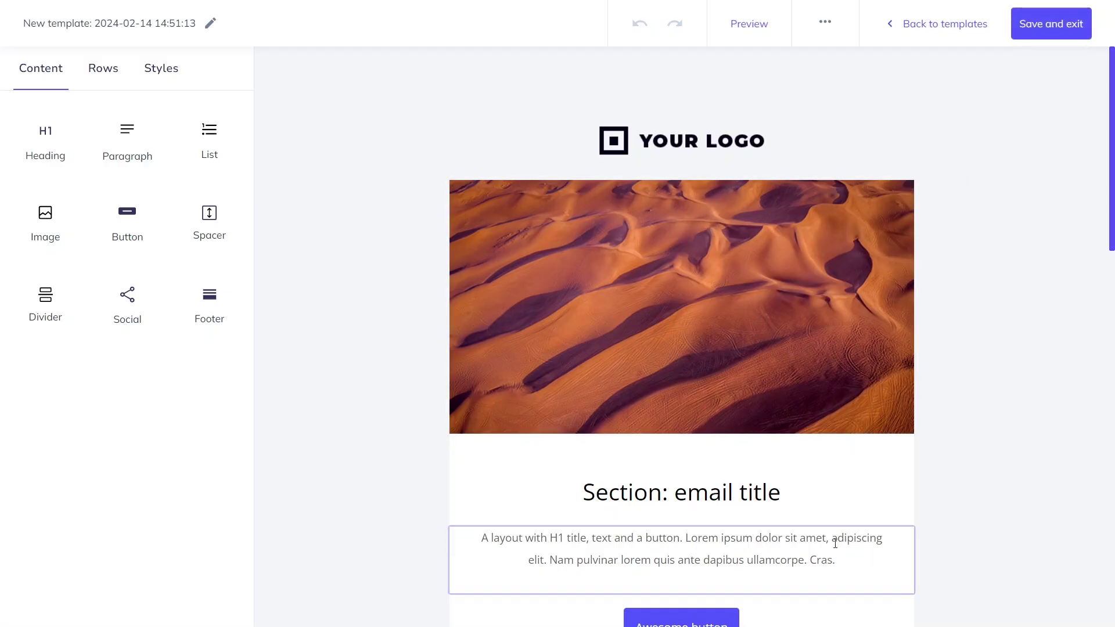
- Select the sample body paragraph, bring up its AI text options, then finish editing
{"action": "left_click", "coordinate": [815, 534]}
{"action": "left_click", "coordinate": [797, 507]}
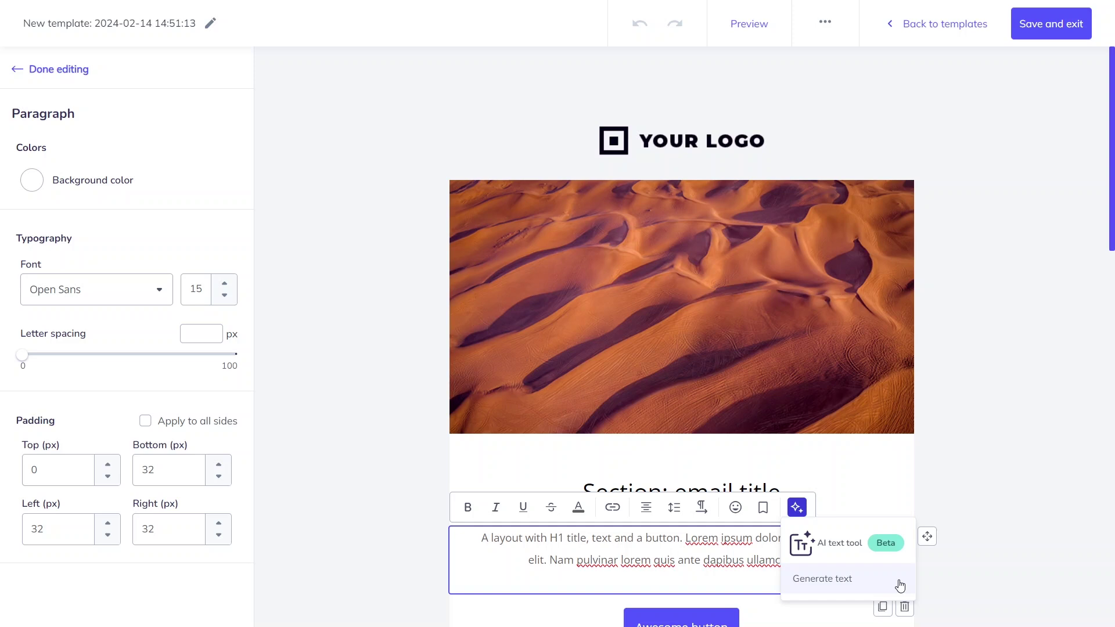
{"action": "left_click", "coordinate": [65, 71]}
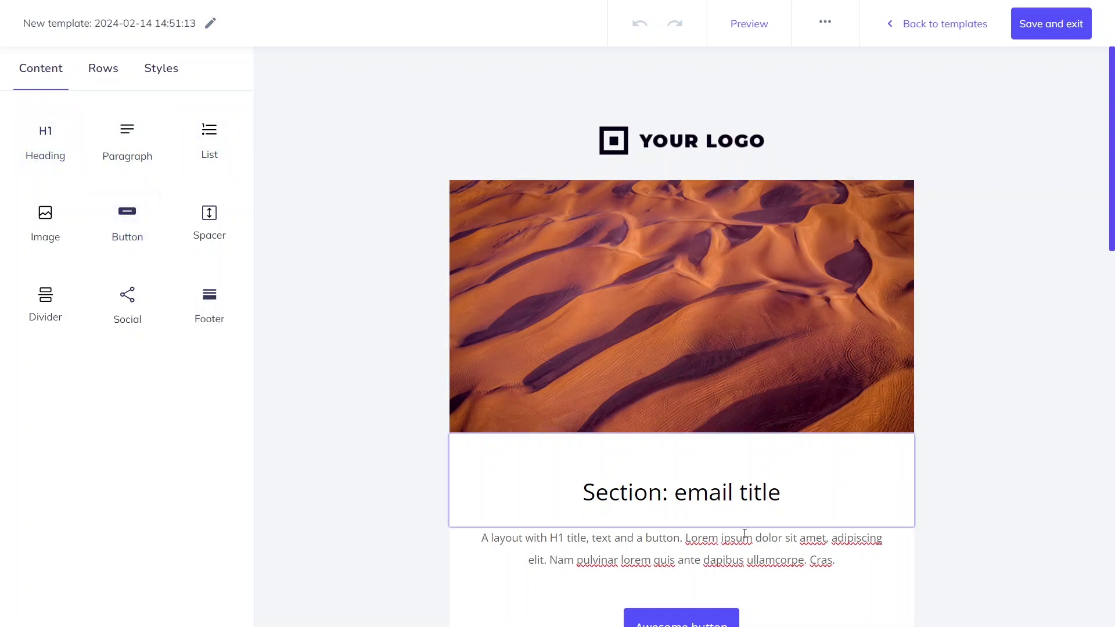
- Replace the body paragraph with AI text from the 'Write a paragraph for welcoming new users' prompt
{"action": "left_click", "coordinate": [844, 562]}
{"action": "key", "text": "ctrl+a"}
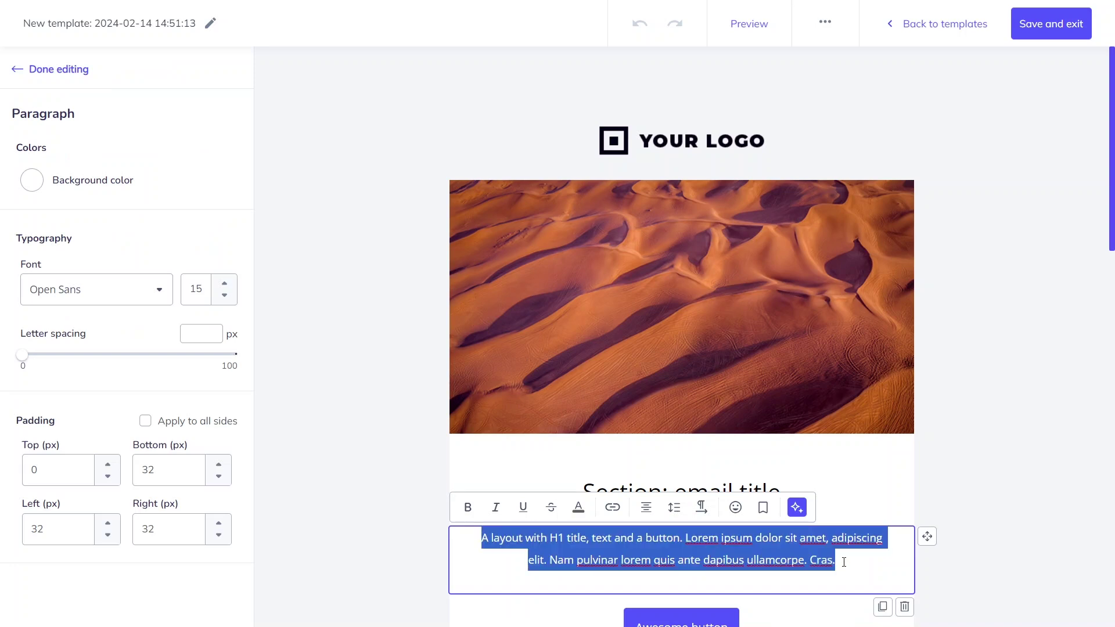
{"action": "left_click", "coordinate": [797, 507]}
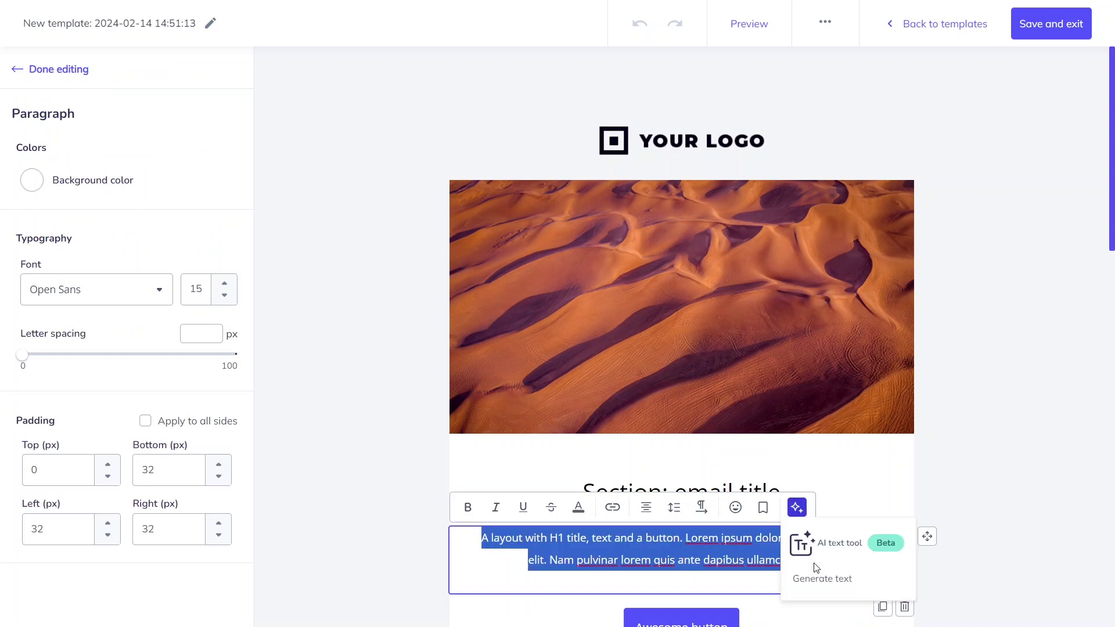
{"action": "left_click", "coordinate": [819, 579]}
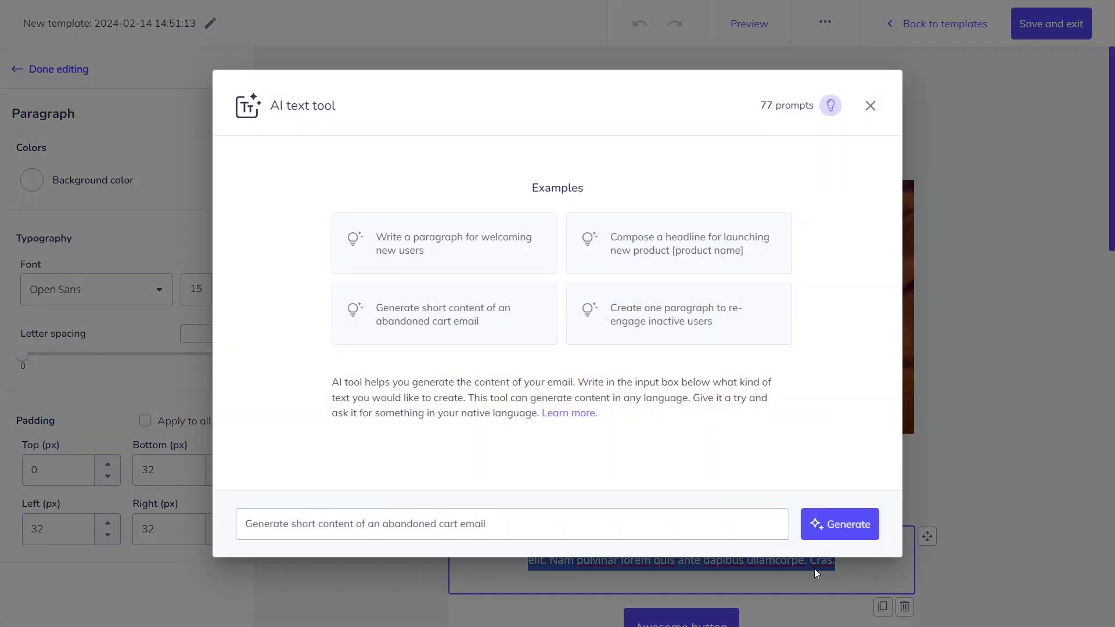
{"action": "left_click", "coordinate": [486, 262]}
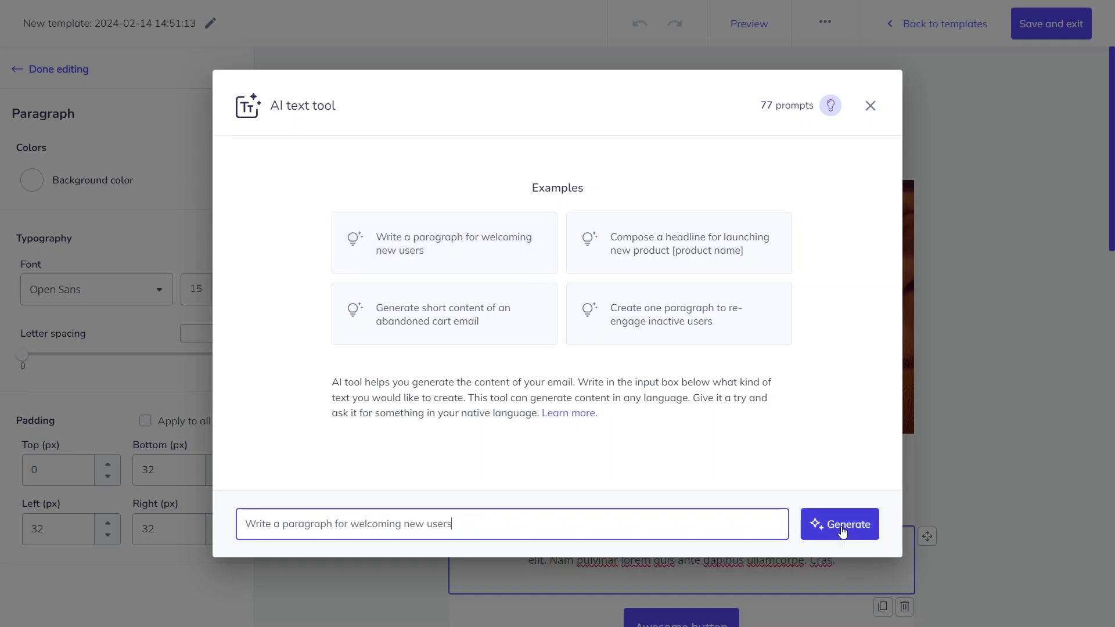
{"action": "left_click", "coordinate": [861, 533]}
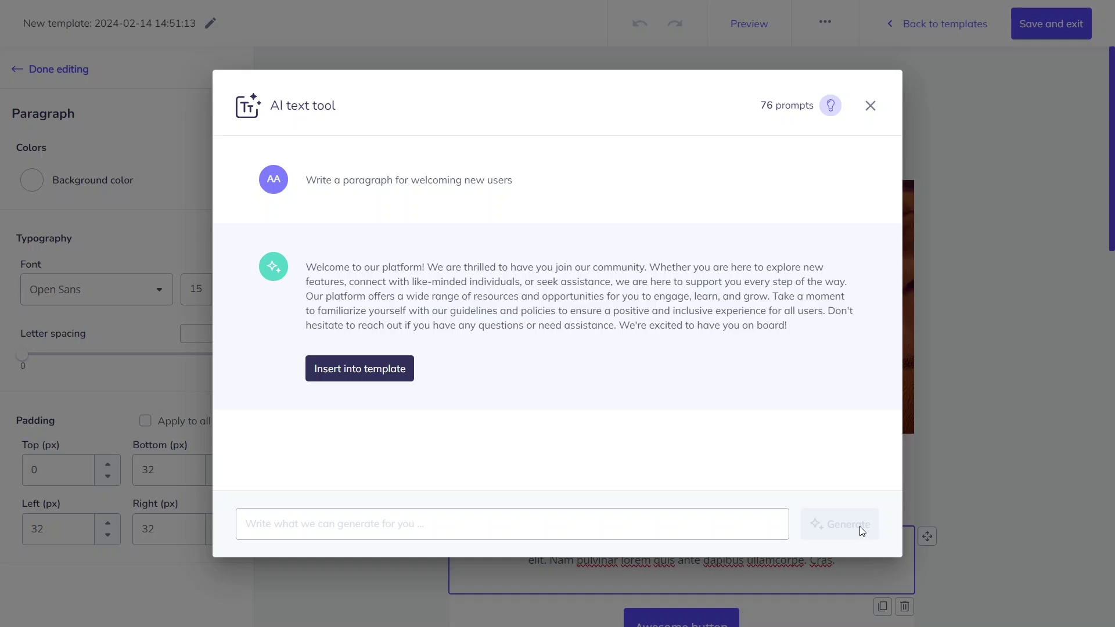
{"action": "left_click", "coordinate": [410, 376]}
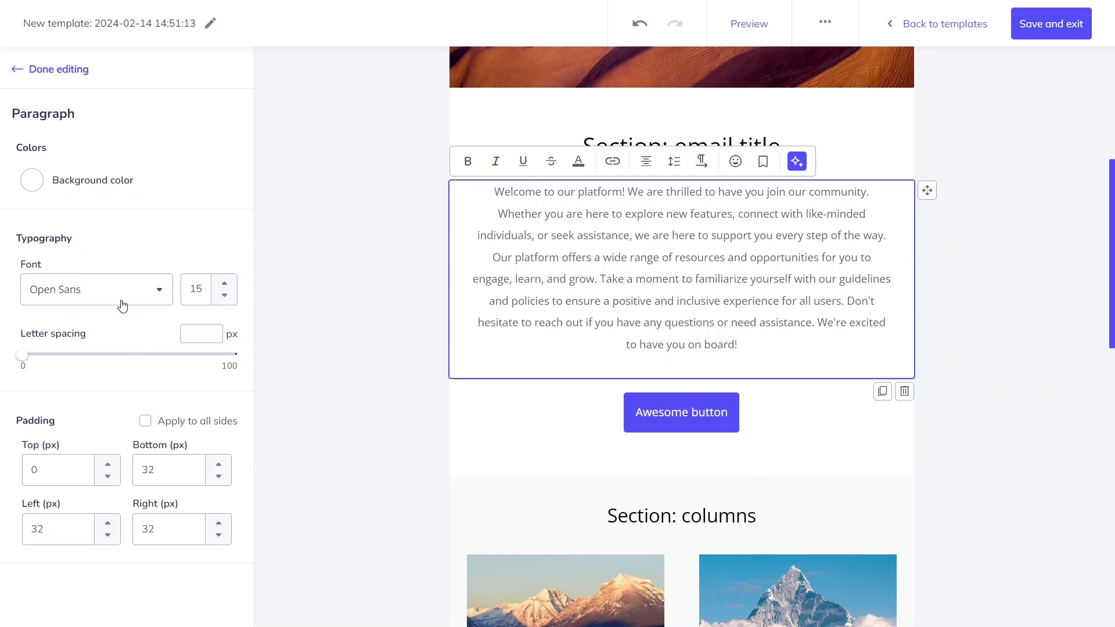
- Reopen the AI text generator and select part of the generated welcome paragraph
{"action": "left_click", "coordinate": [802, 167]}
{"action": "left_click", "coordinate": [820, 232]}
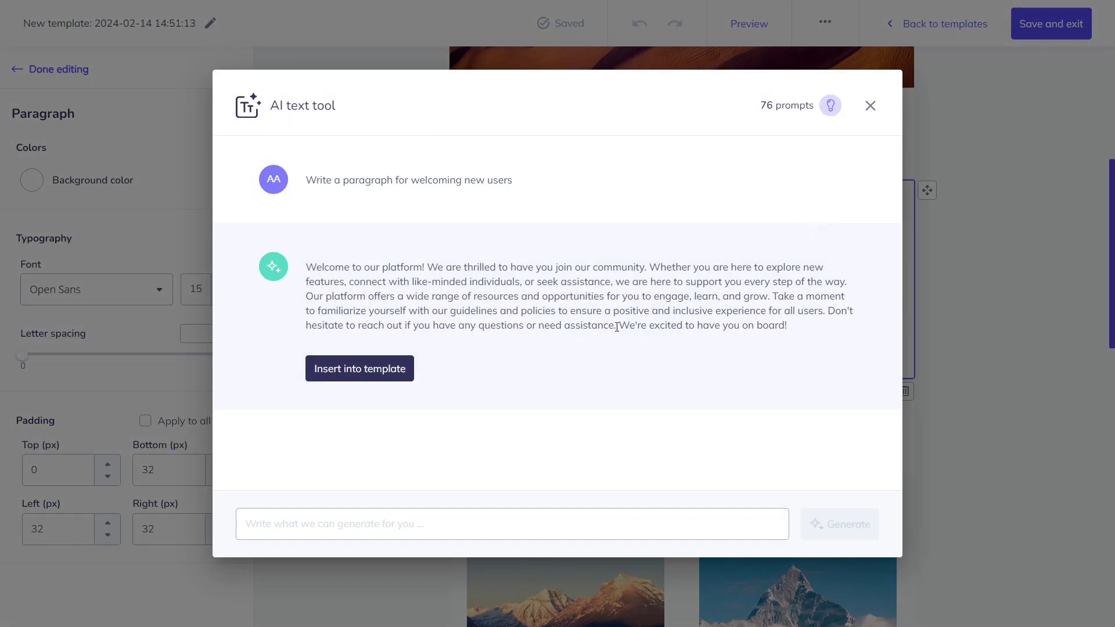
{"action": "left_click_drag", "start_coordinate": [619, 323], "coordinate": [428, 268]}
{"action": "mouse_move", "coordinate": [832, 116]}
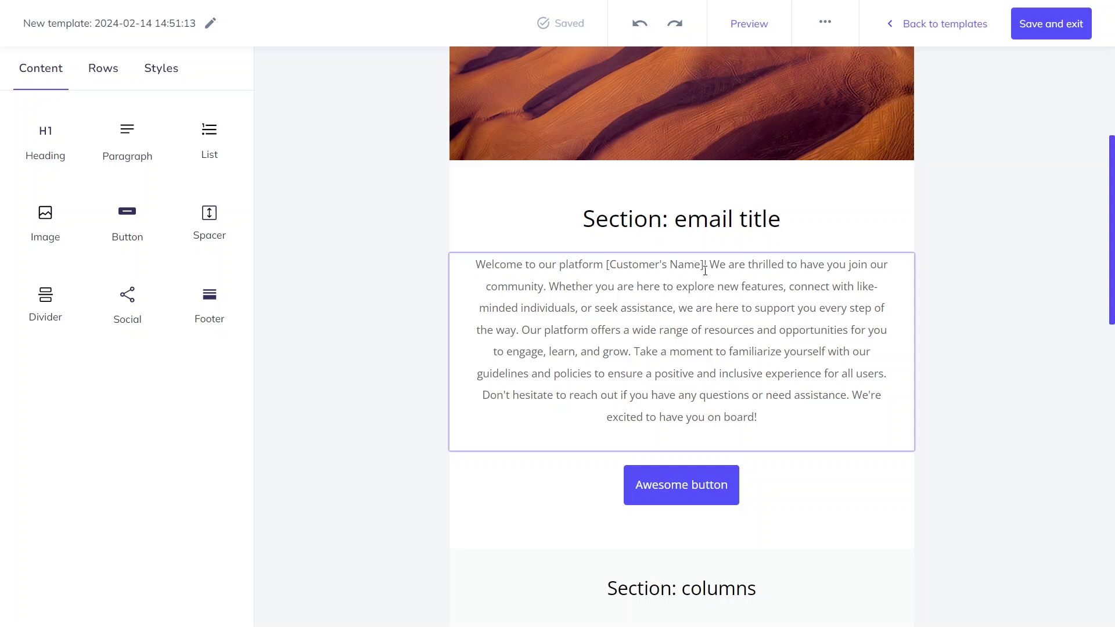
- Paste {recipient} over the [Customer's Name] placeholder, then reopen the AI Generate text tool
{"action": "left_click_drag", "start_coordinate": [705, 266], "coordinate": [606, 266]}
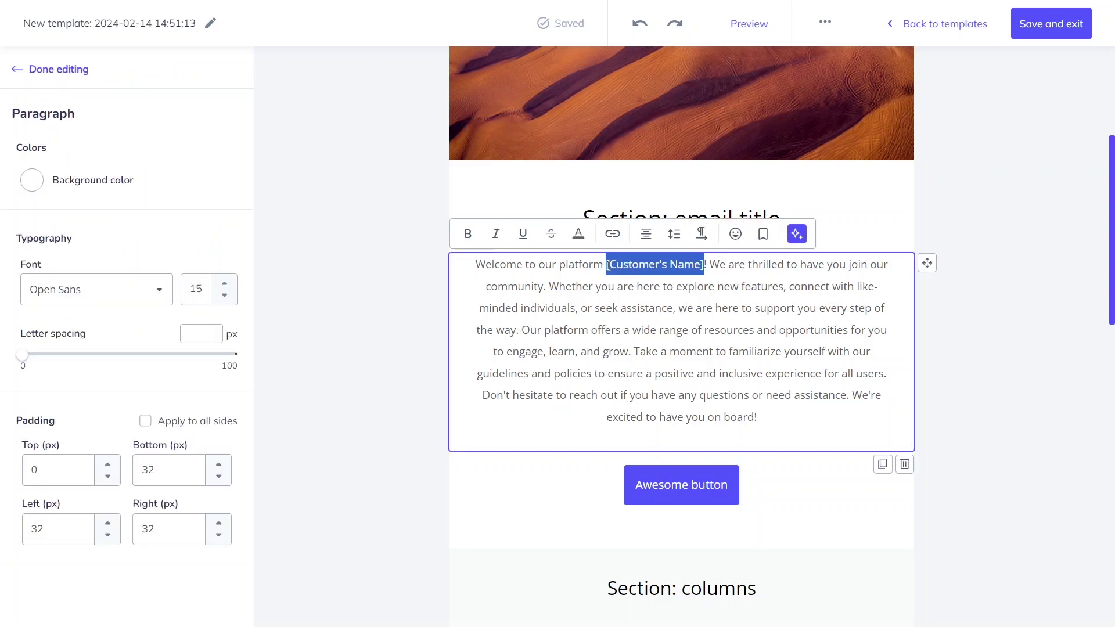
{"action": "type", "text": "{recipient}"}
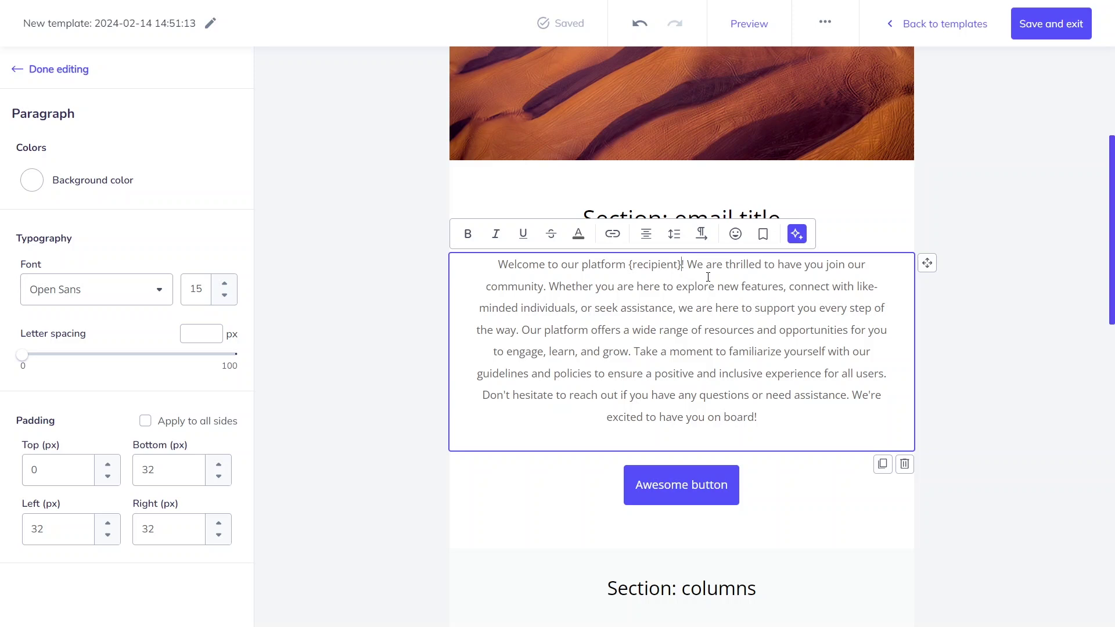
{"action": "left_click", "coordinate": [797, 233]}
{"action": "left_click", "coordinate": [807, 299]}
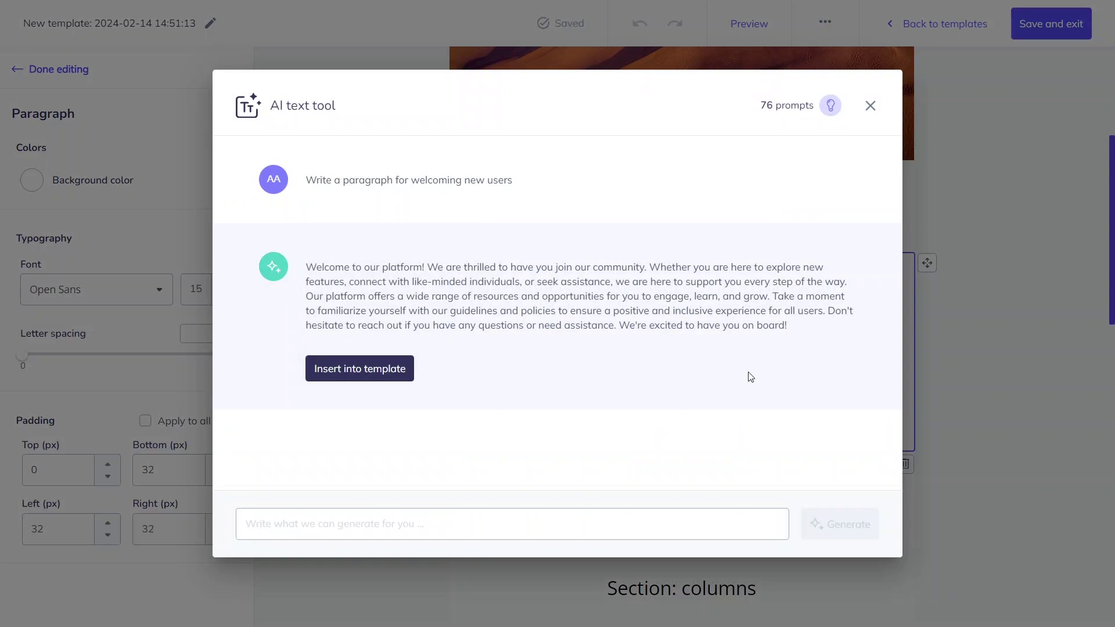
- Generate a product-launch email for the AI Text tool from a pasted prompt
{"action": "left_click", "coordinate": [632, 519]}
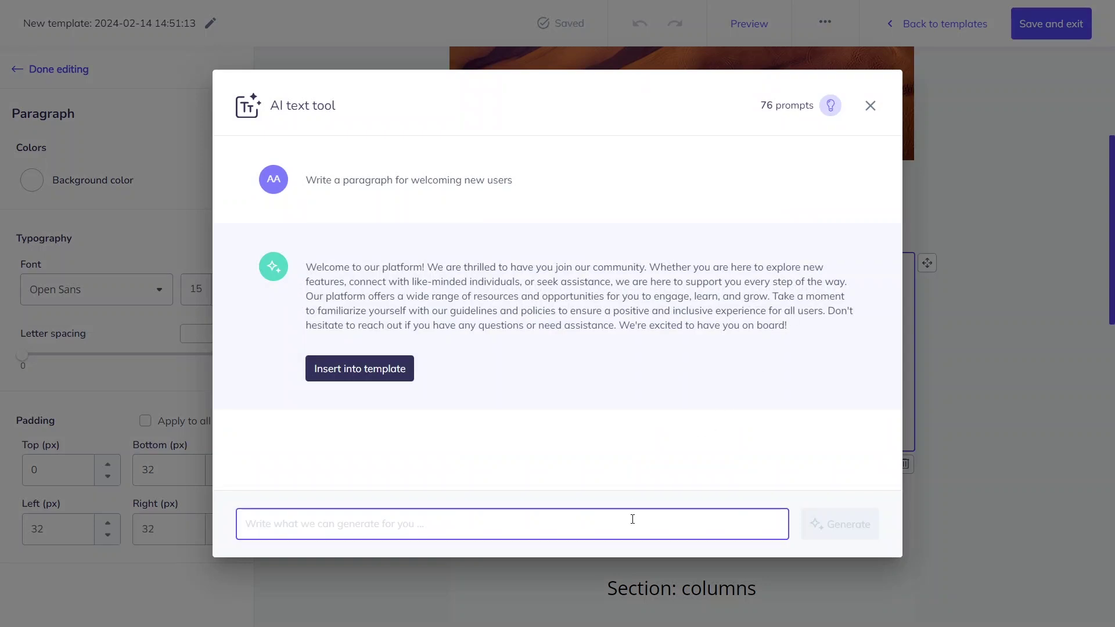
{"action": "type", "text": "Compose an engaging email paragraph introducing our latest product launch - AI Text tool"}
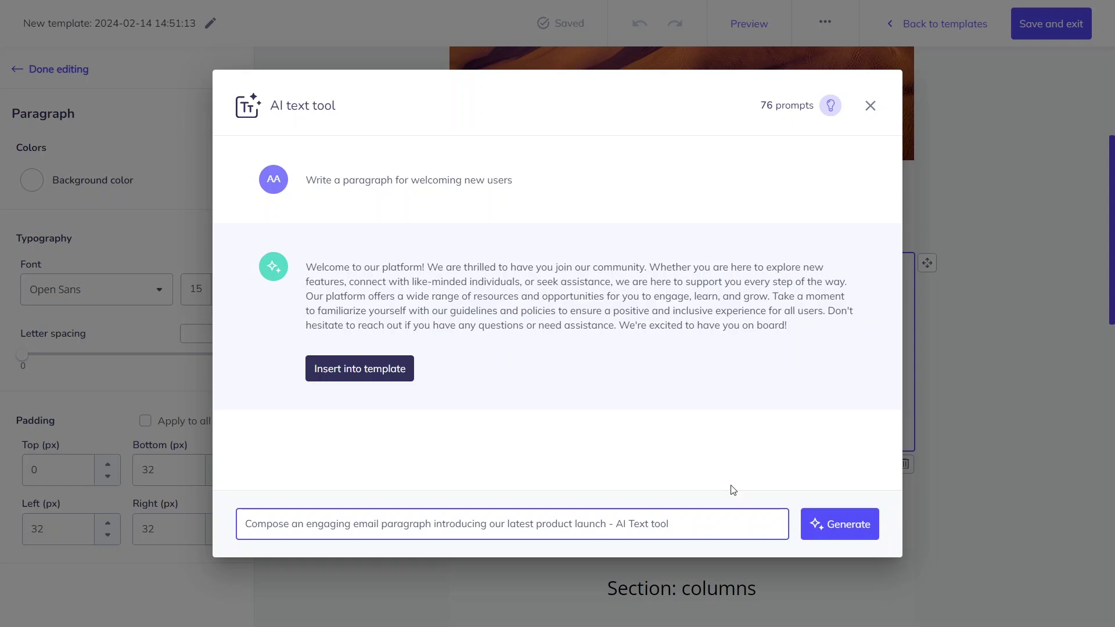
{"action": "left_click", "coordinate": [846, 526]}
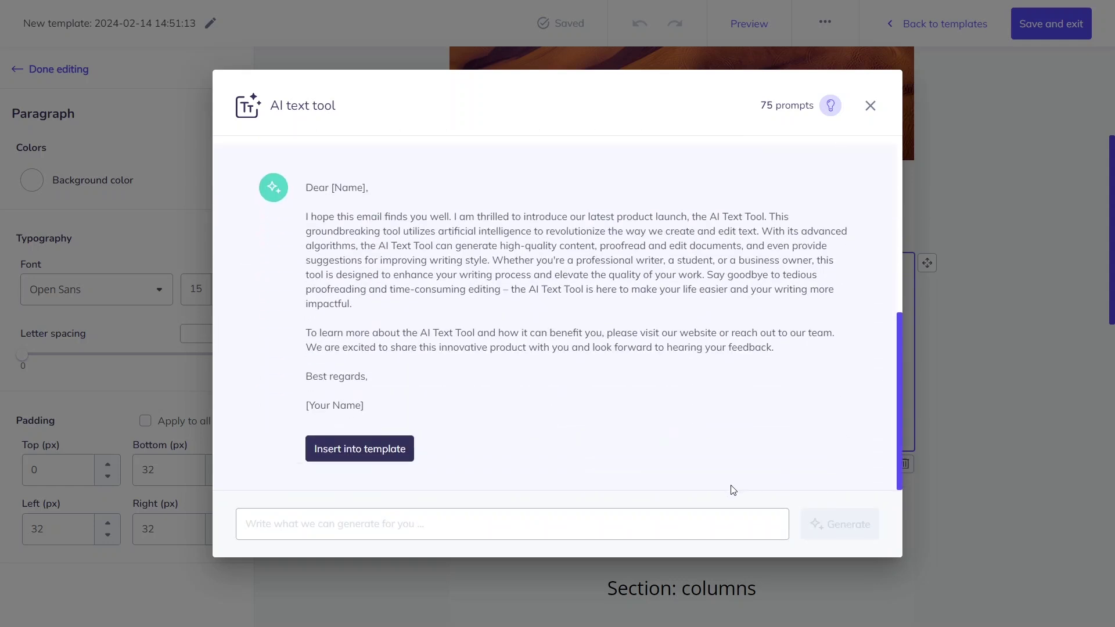
- Generate again from a longer, more detailed launch prompt and review the result
{"action": "left_click", "coordinate": [635, 522]}
{"action": "key", "text": "ctrl+v"}
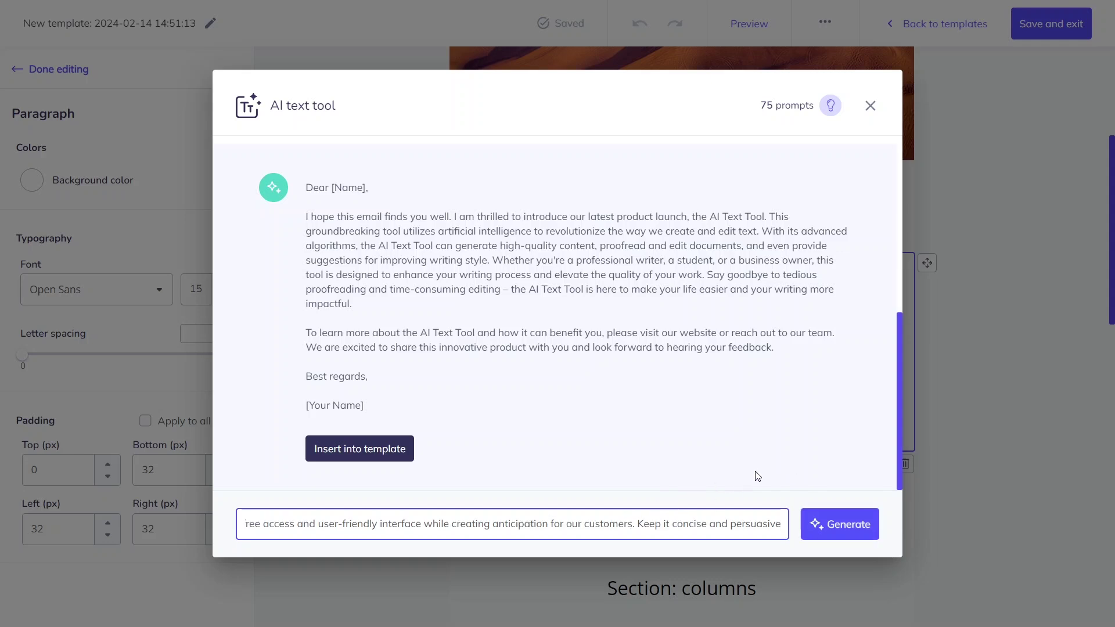
{"action": "left_click", "coordinate": [829, 526]}
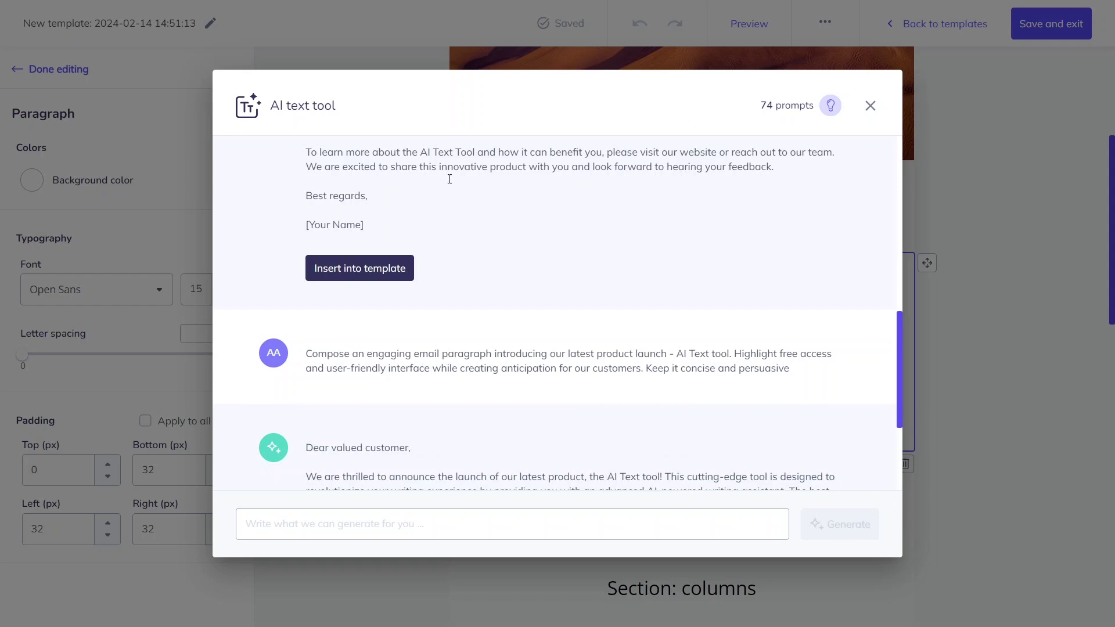
{"action": "scroll", "coordinate": [722, 308], "scroll_direction": "down", "scroll_amount": 3}
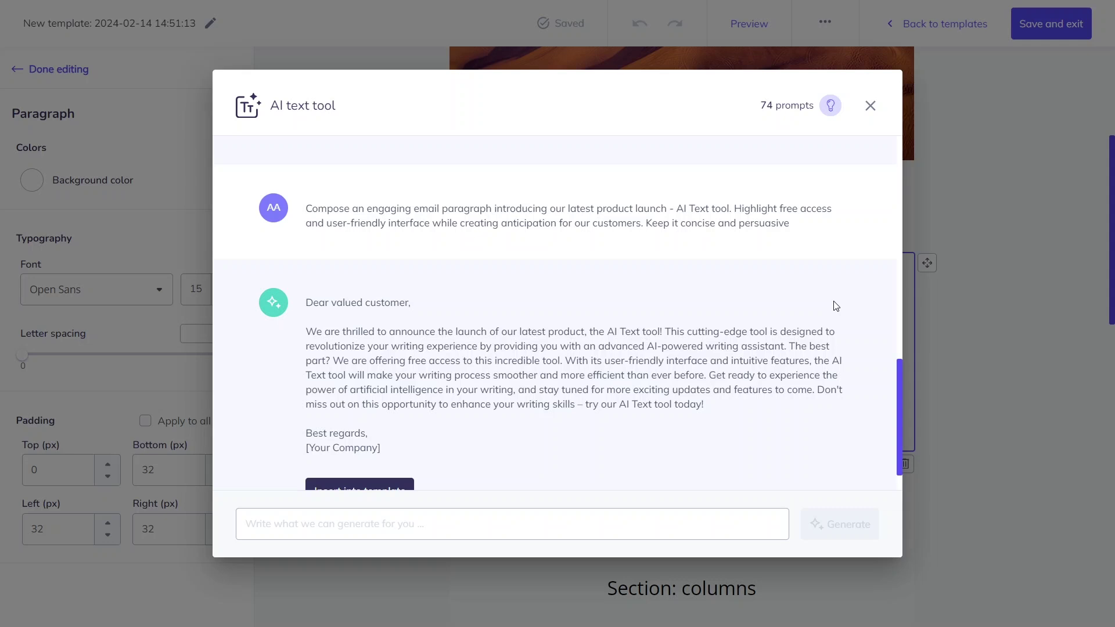
{"action": "scroll", "coordinate": [835, 306], "scroll_direction": "down", "scroll_amount": 1}
- Generate the product-launch email in Spanish from a pasted Spanish prompt
{"action": "left_click", "coordinate": [647, 526]}
{"action": "key", "text": "ctrl+v"}
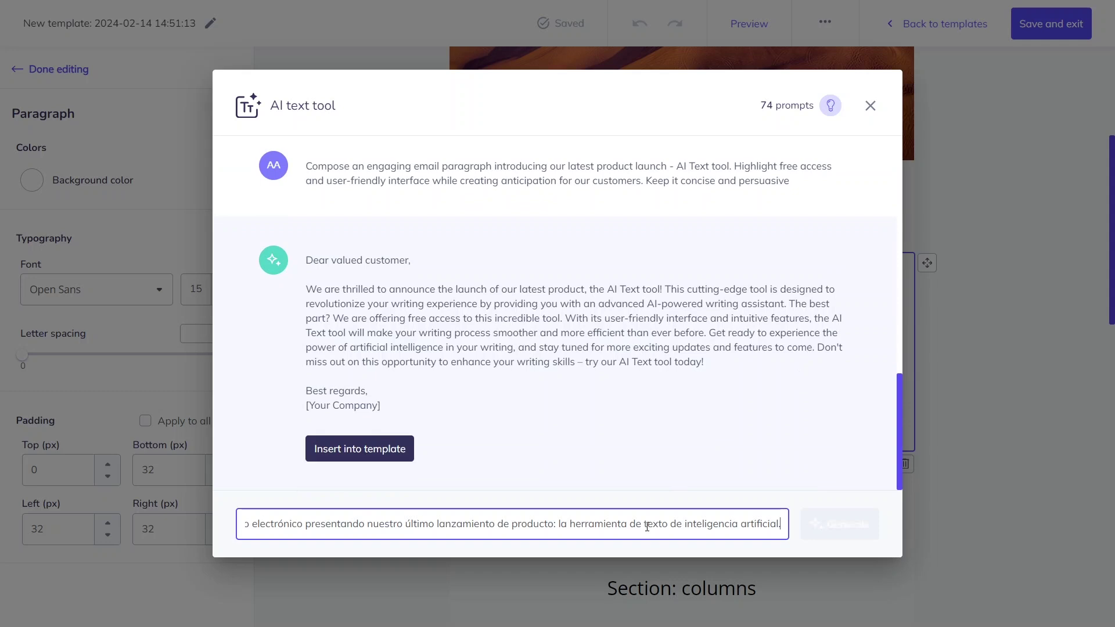
{"action": "left_click", "coordinate": [833, 524]}
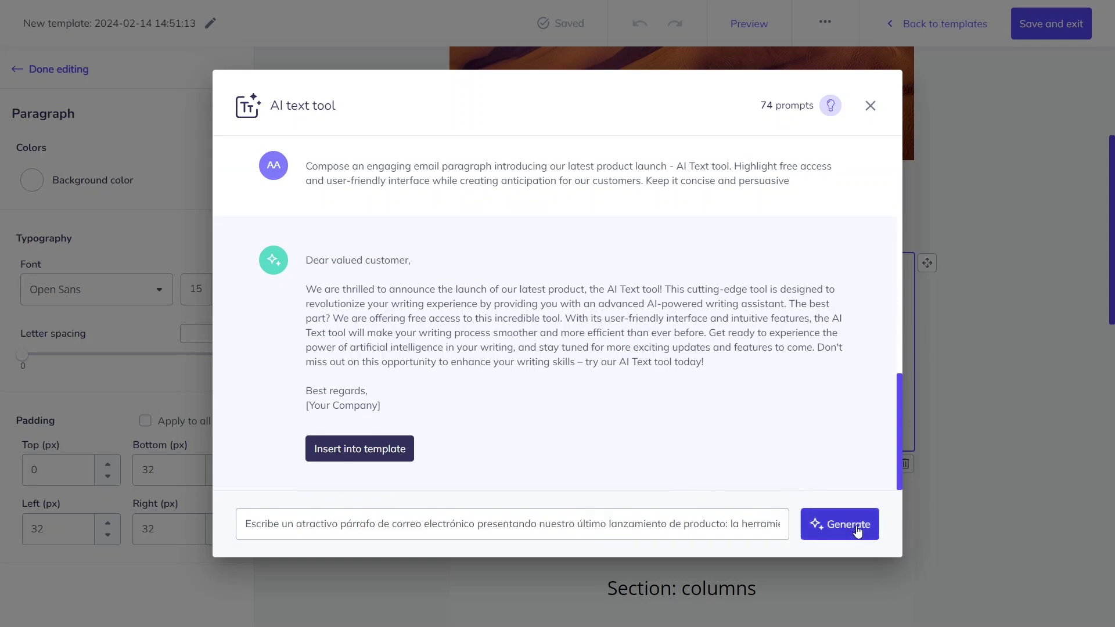
{"action": "scroll", "coordinate": [755, 453], "scroll_direction": "up", "scroll_amount": 1}
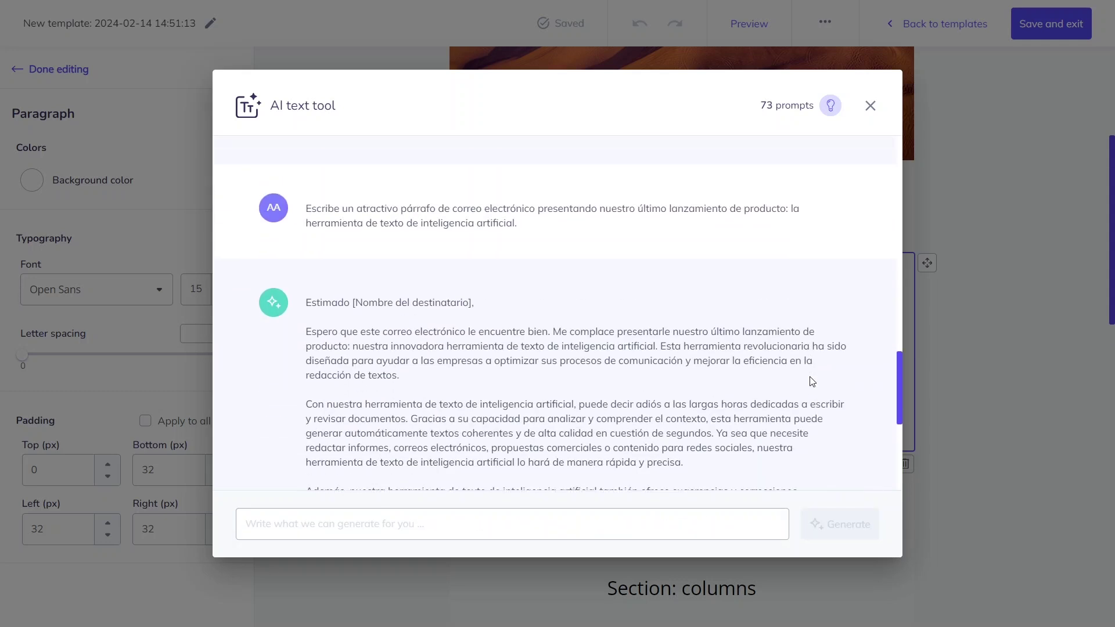
- Generate the product-launch email in Portuguese from a pasted Portuguese prompt
{"action": "left_click", "coordinate": [690, 528]}
{"action": "key", "text": "ctrl+v"}
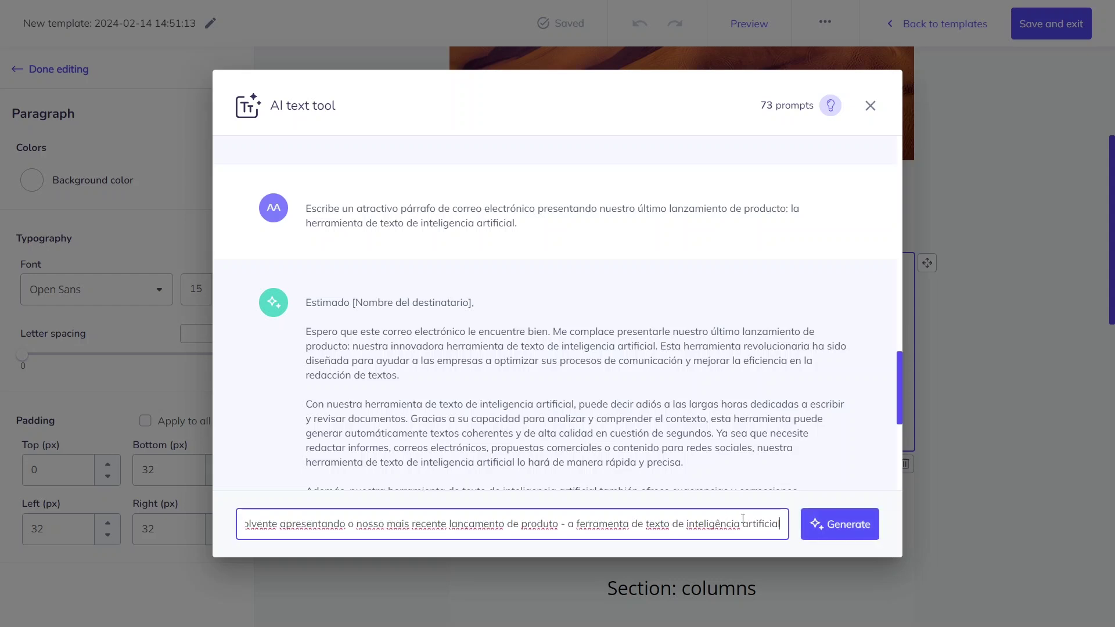
{"action": "left_click", "coordinate": [837, 526]}
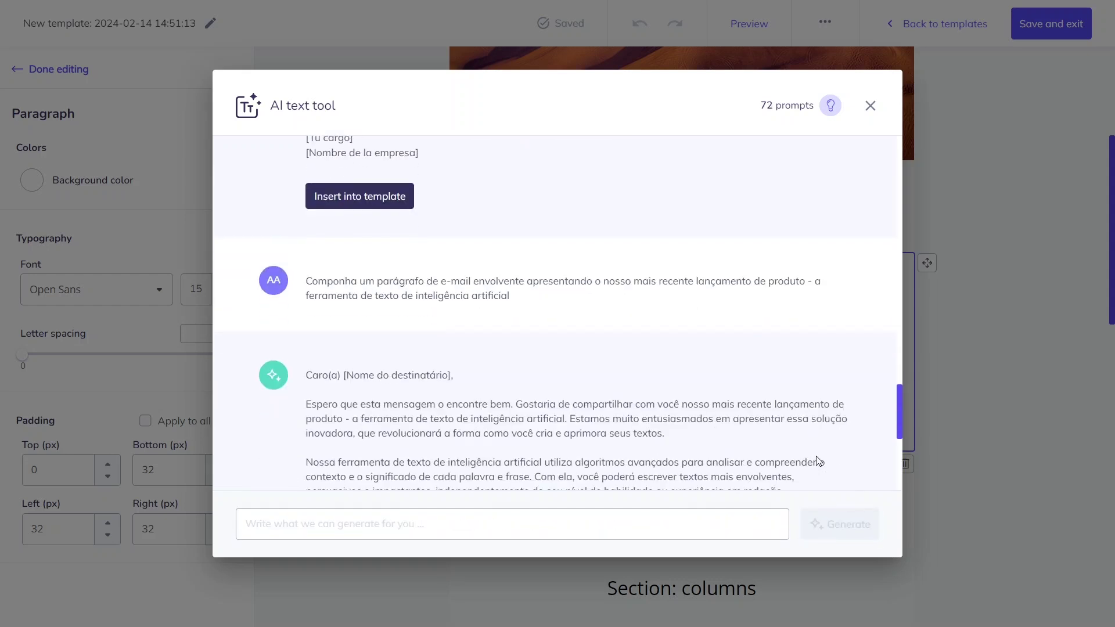
{"action": "scroll", "coordinate": [819, 460], "scroll_direction": "down", "scroll_amount": 1}
{"action": "scroll", "coordinate": [819, 461], "scroll_direction": "up", "scroll_amount": 1}
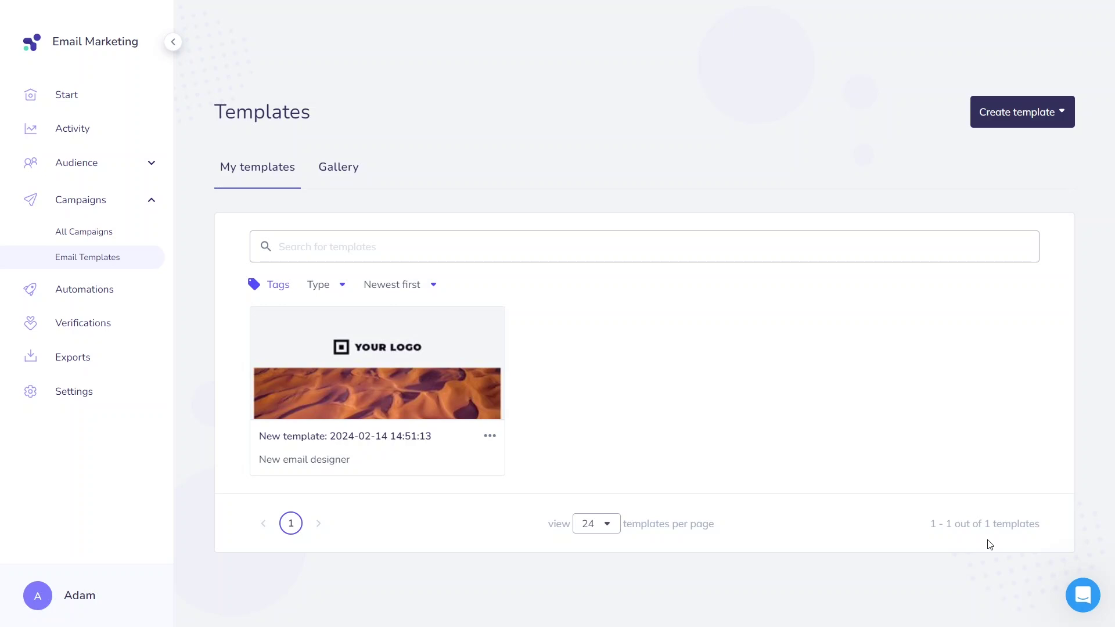
- Open the help chat widget and switch it to the Messages section
{"action": "left_click", "coordinate": [1082, 595]}
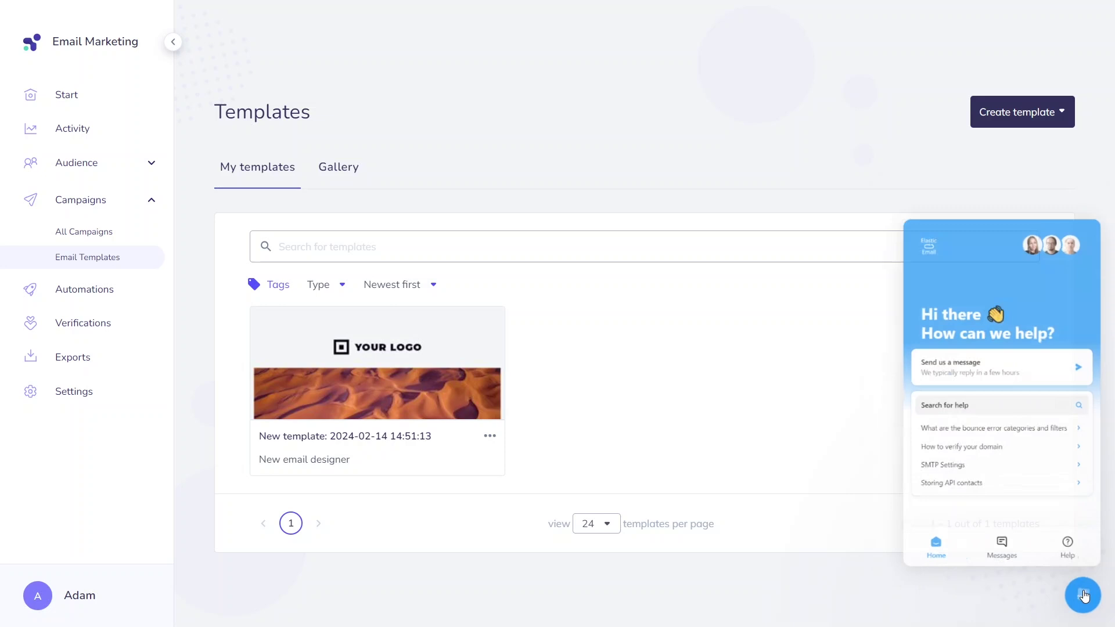
{"action": "left_click", "coordinate": [975, 546]}
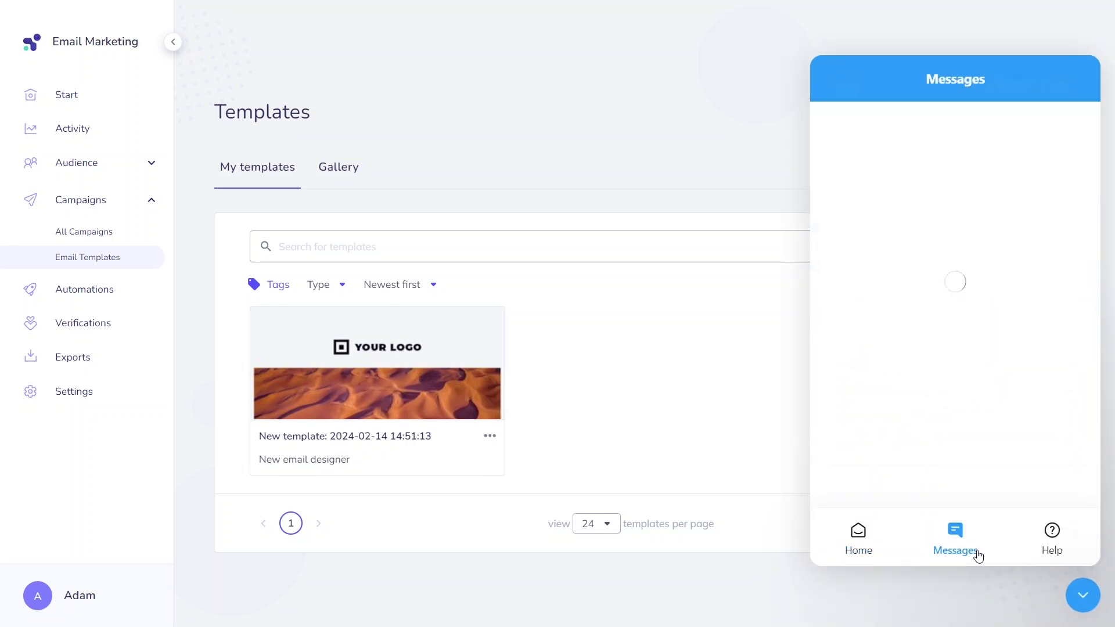